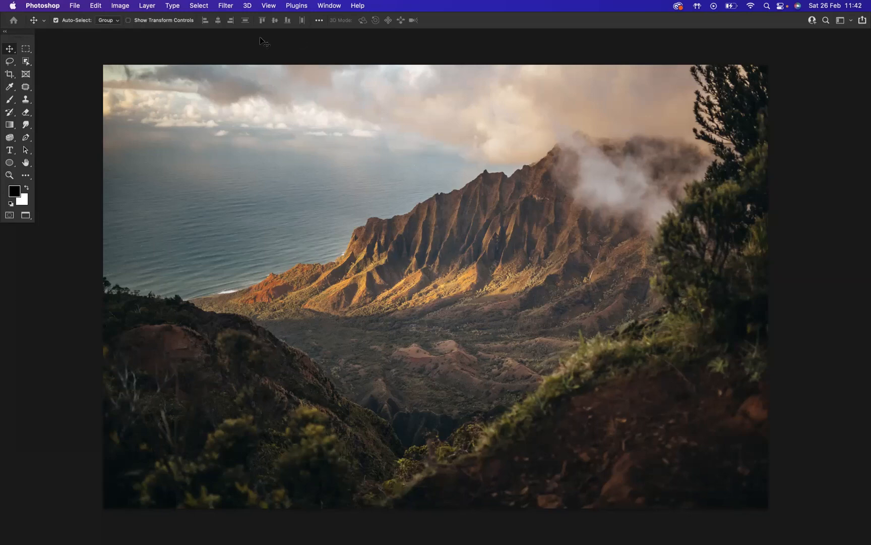
Open the Neural Filters for the mountain photo and enable the Landscape Mixer filter
click(225, 7)
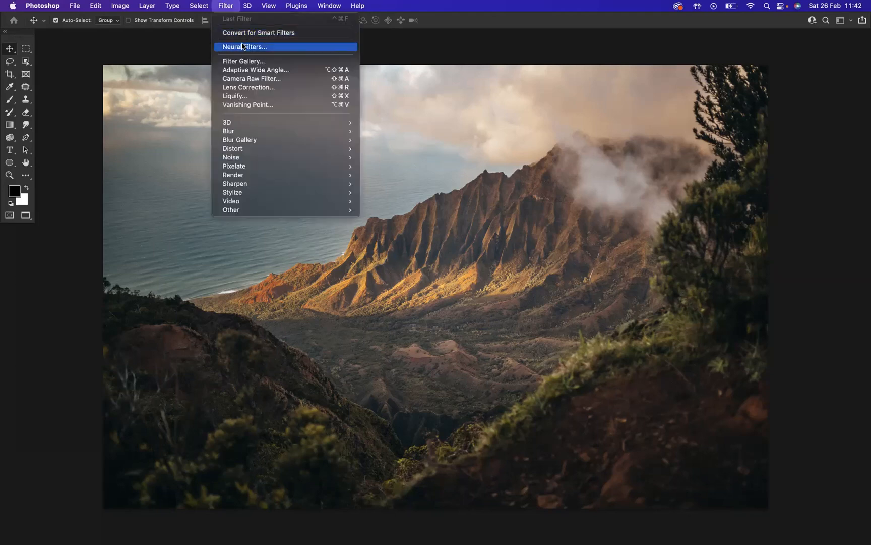
click(239, 47)
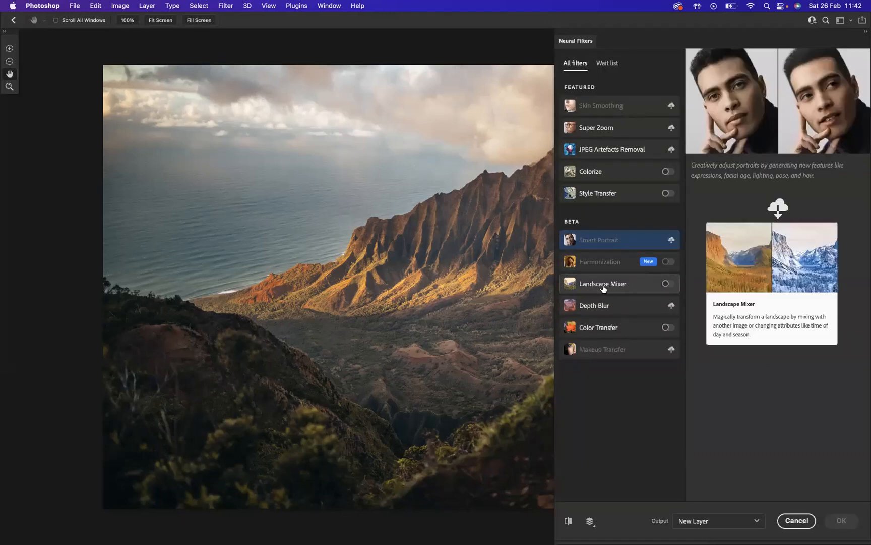
click(667, 284)
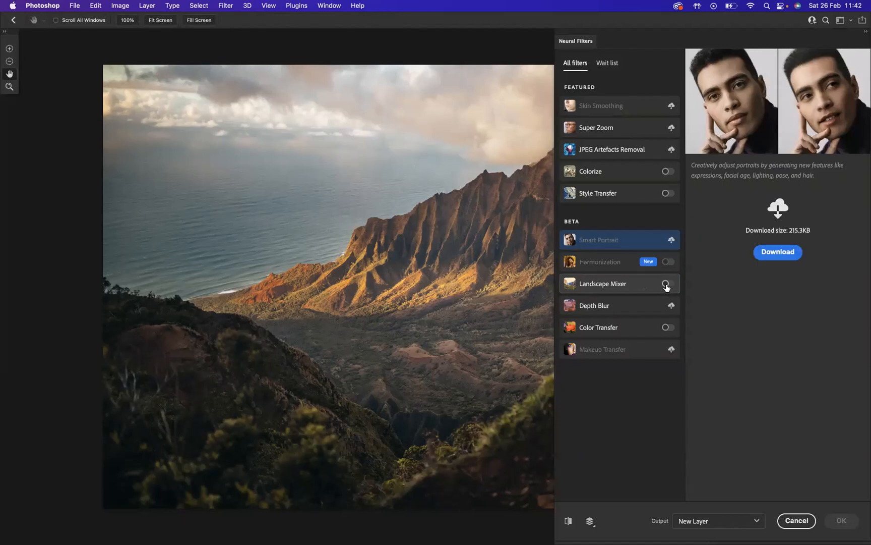
key(super+0)
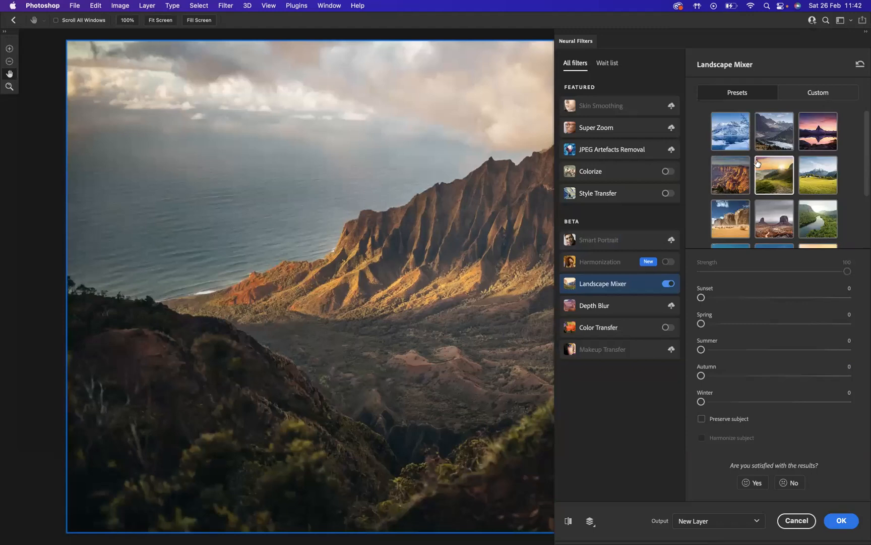
Try the blue snowy mountain preset in Landscape Mixer on the whole photo
click(734, 136)
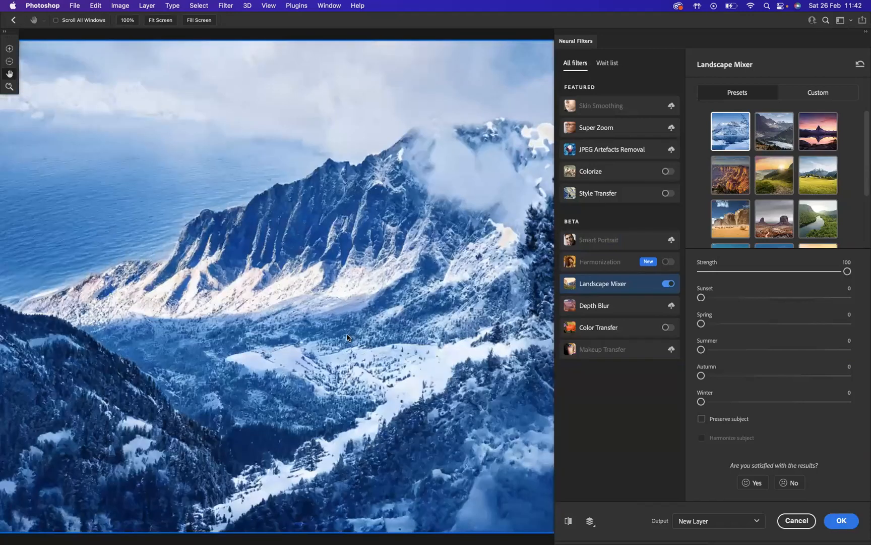
key(super+minus)
key(super+minus)
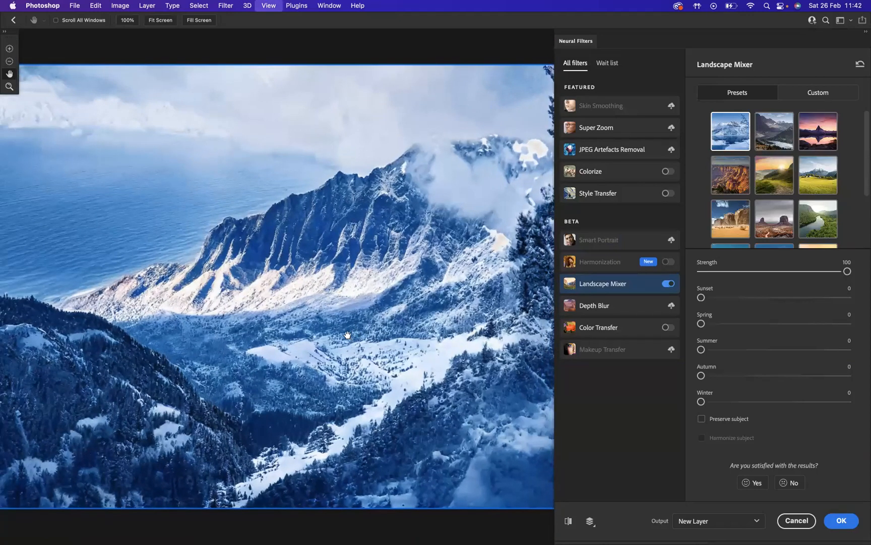
key(super+minus)
scroll(433, 346, right, 2)
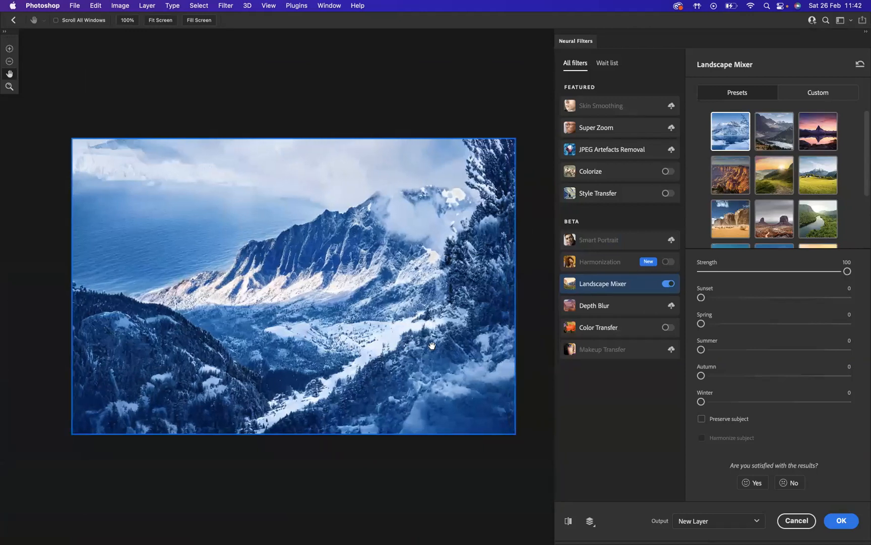
Try the purple sunset preset and switch the landscape style to the rocky beach preset beside it
scroll(756, 208, down, 3)
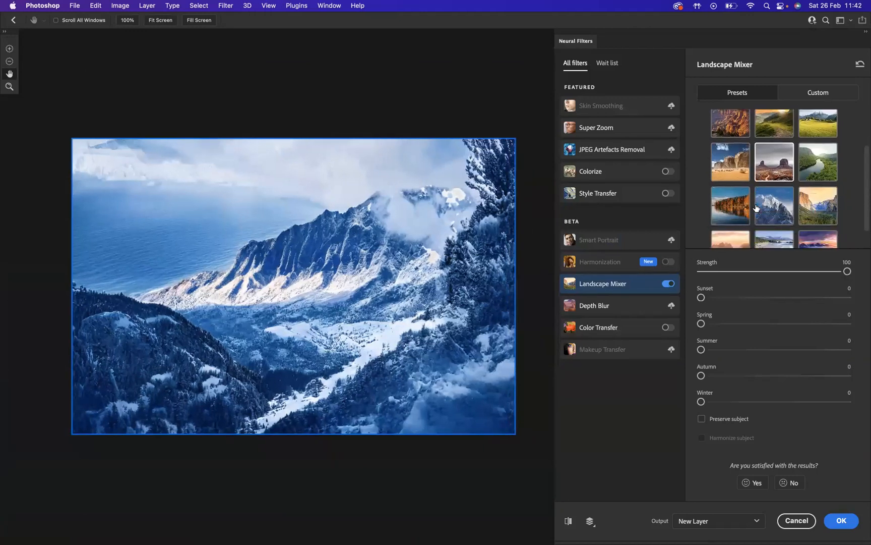
click(830, 224)
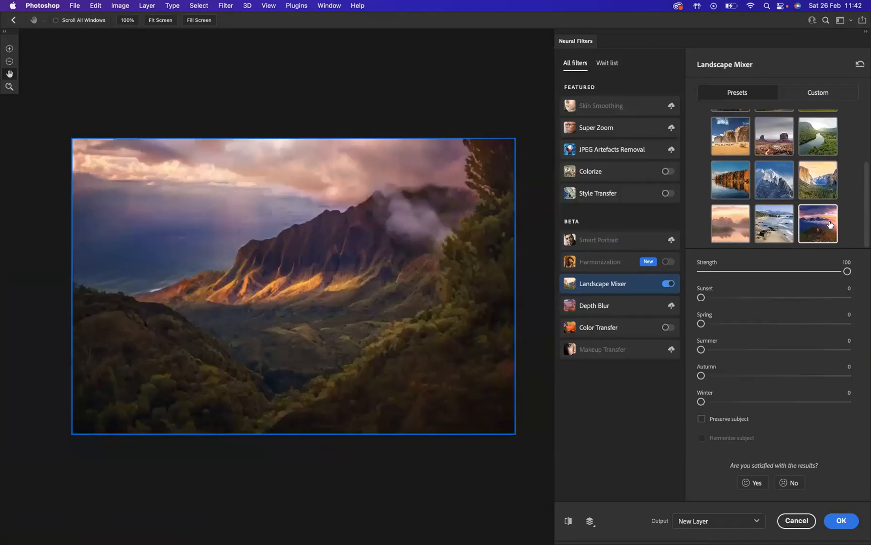
click(777, 225)
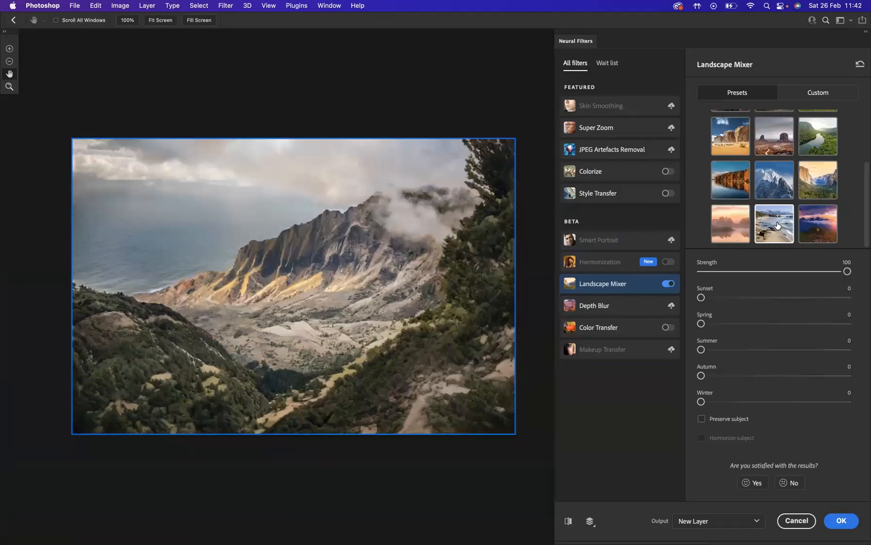
Set the Landscape Mixer strengths to Sunset 32, Spring 34, Summer 29, Autumn 23 and Winter 51
drag(701, 297, 747, 297)
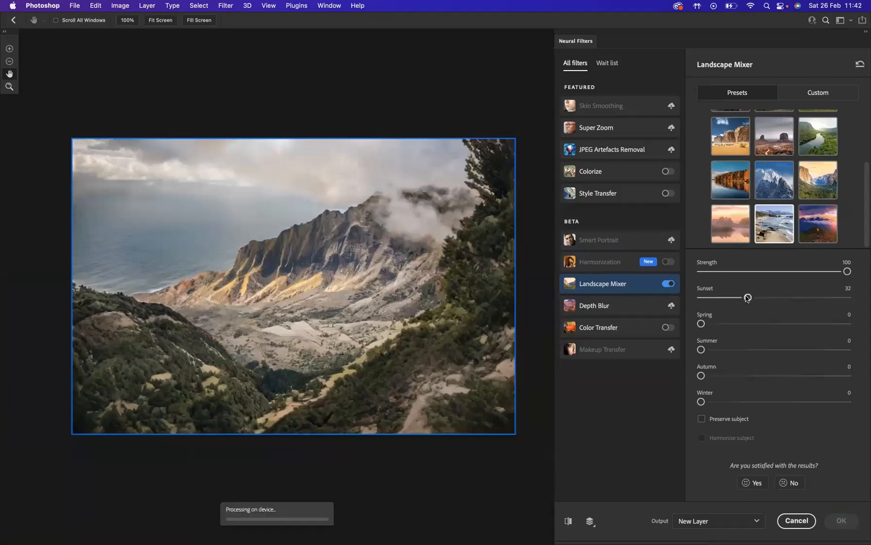
drag(701, 323, 751, 324)
drag(701, 349, 743, 350)
drag(701, 376, 798, 404)
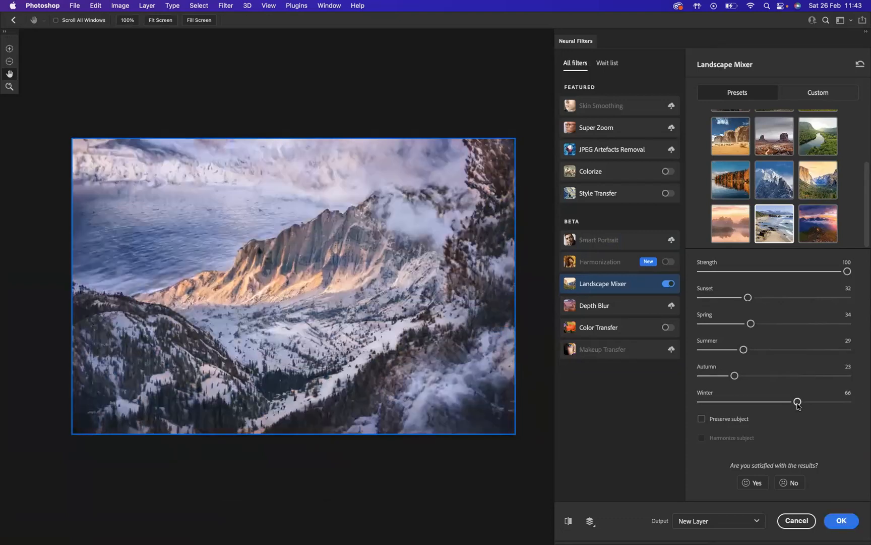
drag(798, 402, 776, 404)
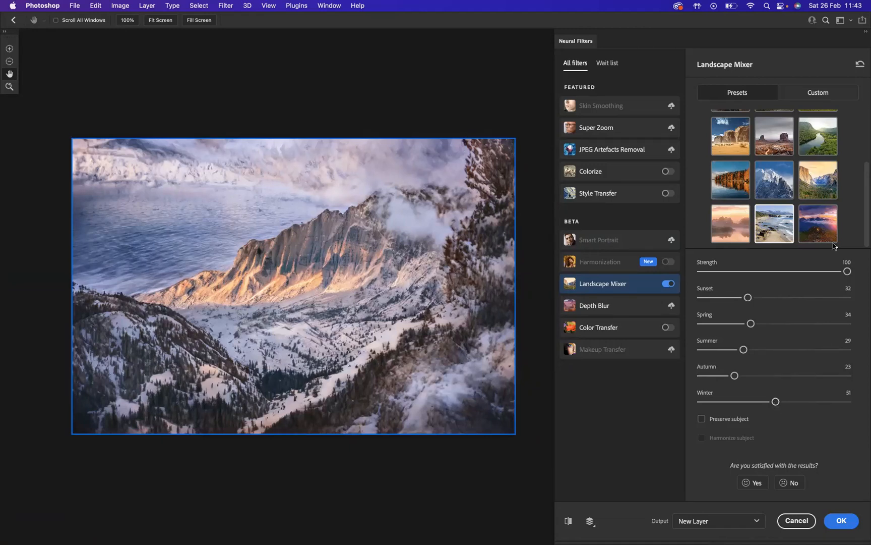
Examine the image source options for a custom landscape style and return to the presets
click(821, 93)
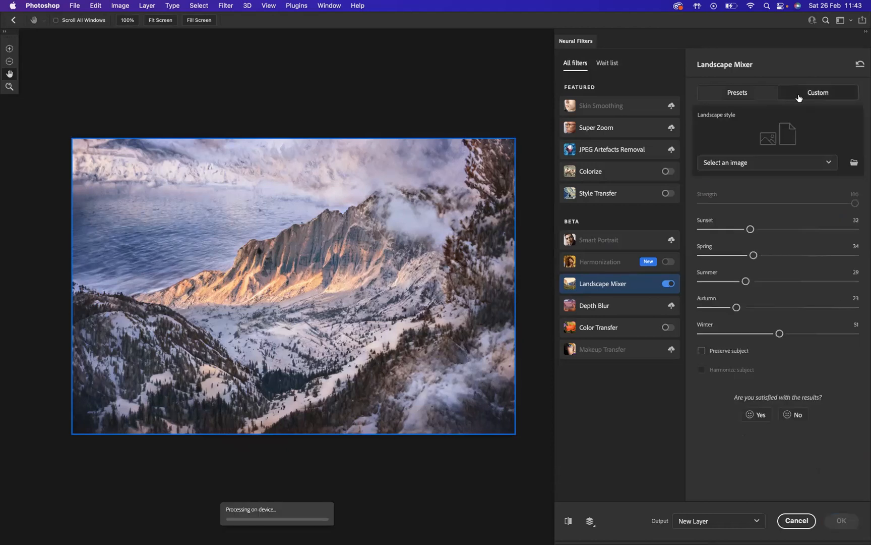
click(783, 162)
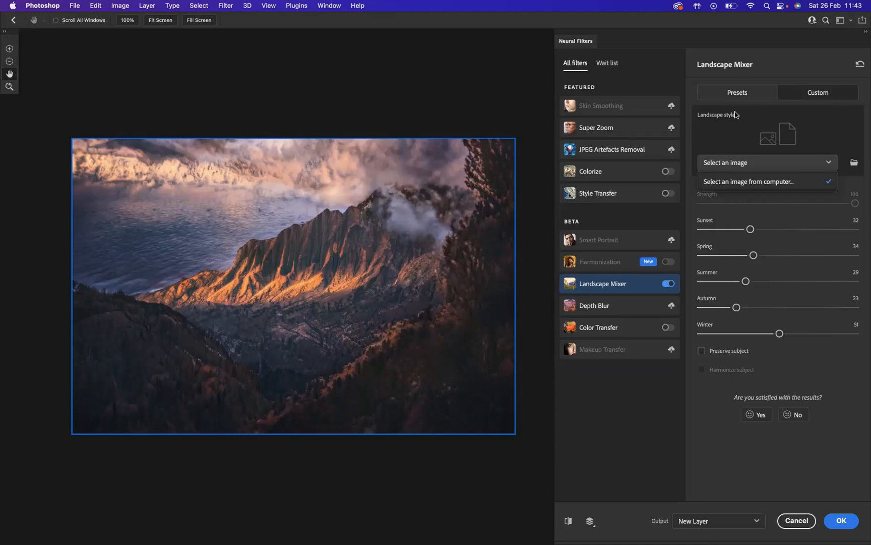
click(735, 92)
click(722, 131)
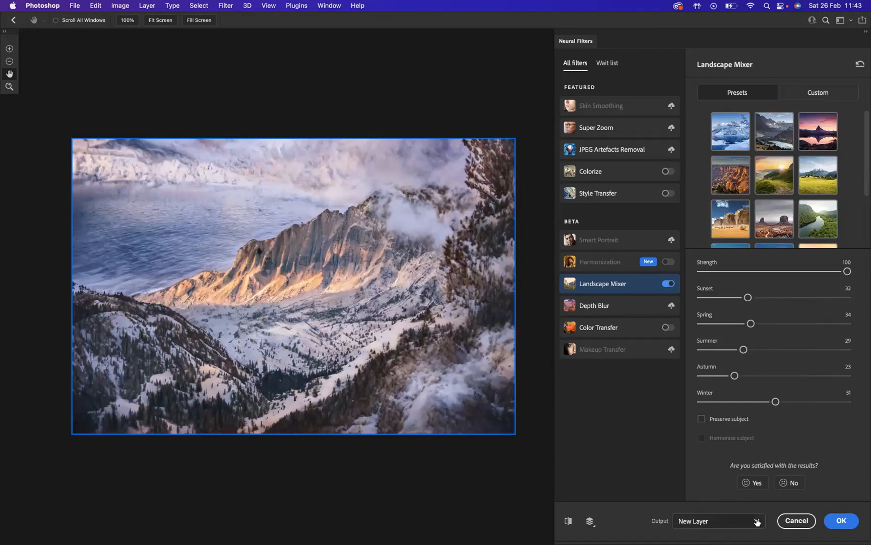
Output the Landscape Mixer result to a new layer and apply the filter
click(755, 521)
click(698, 488)
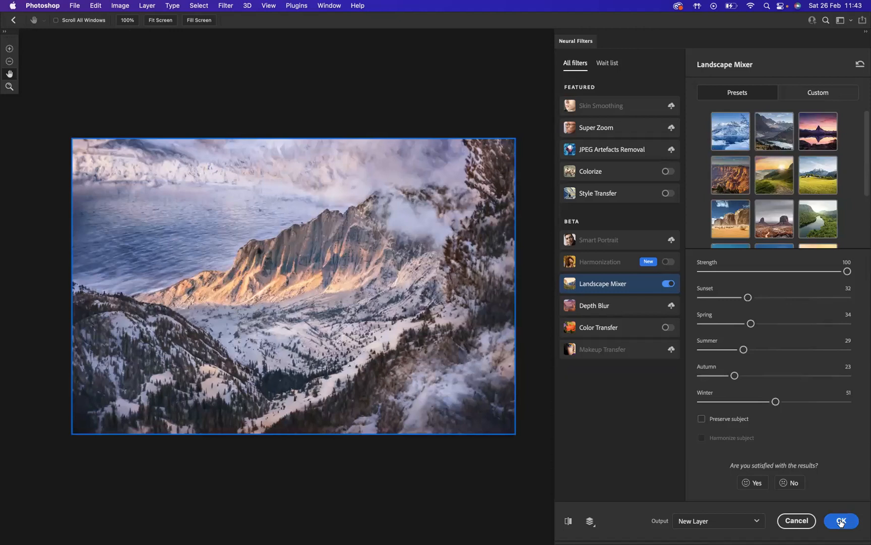
click(841, 521)
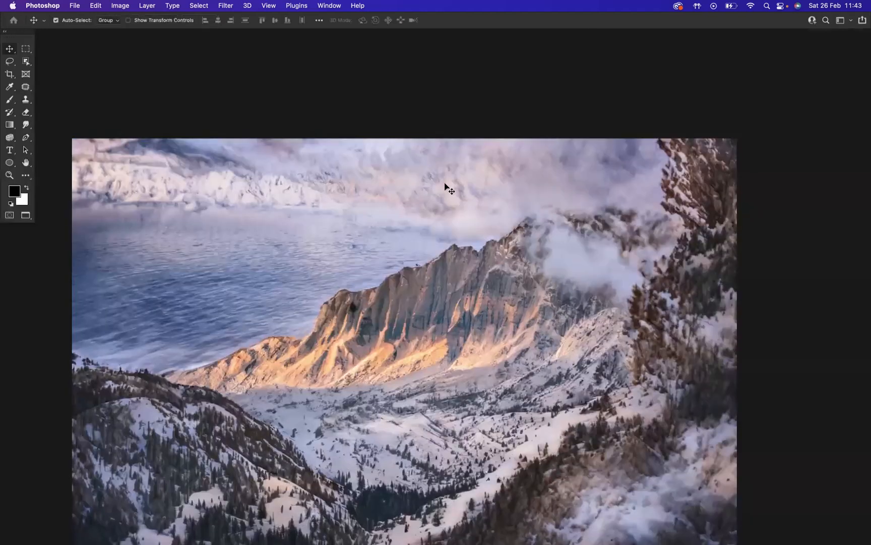
Show the layer list and toggle Layer 1's visibility to compare the filtered landscape with the original photo
click(332, 5)
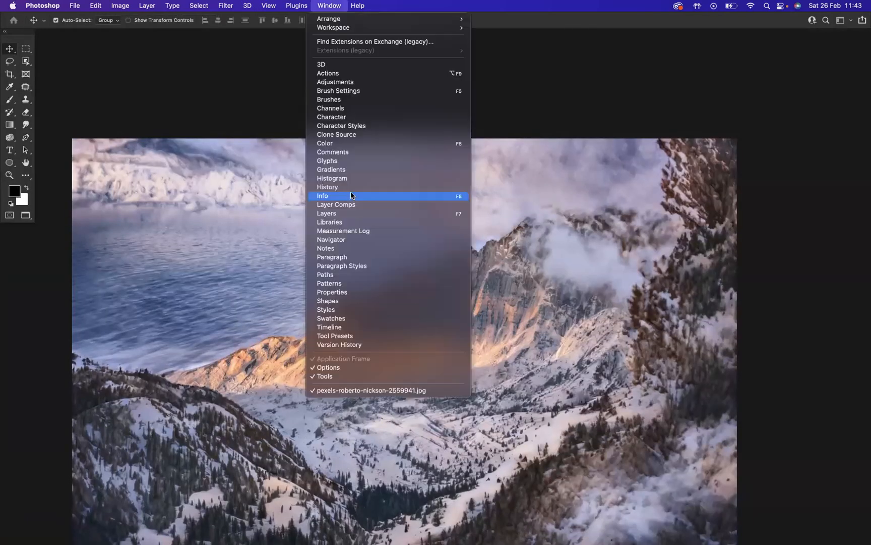
click(347, 213)
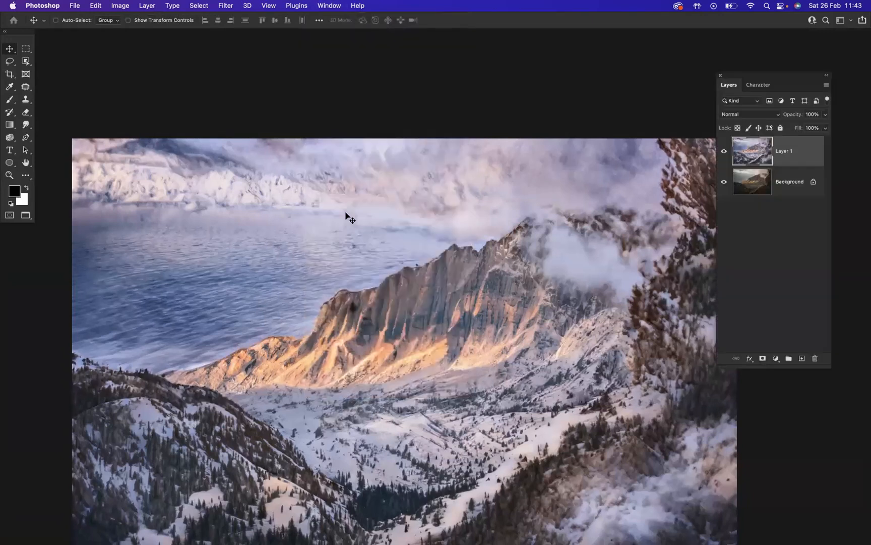
click(725, 151)
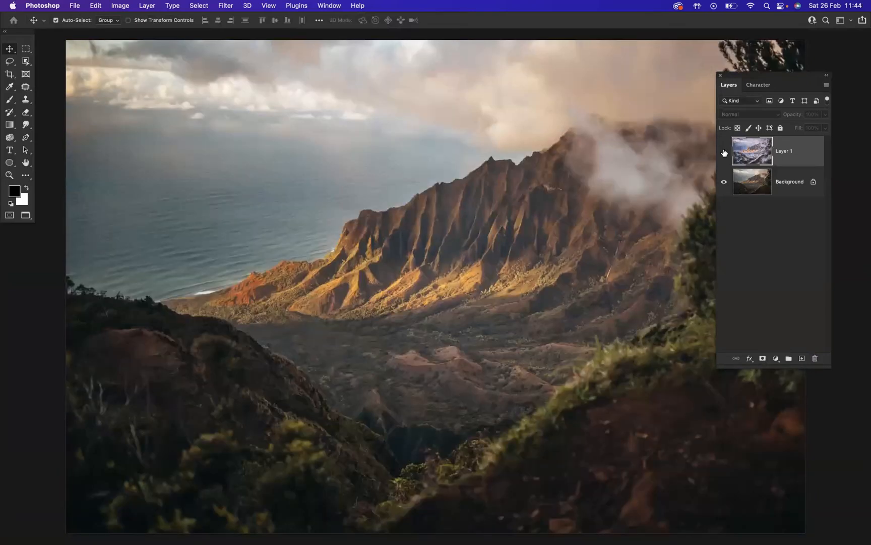
click(725, 152)
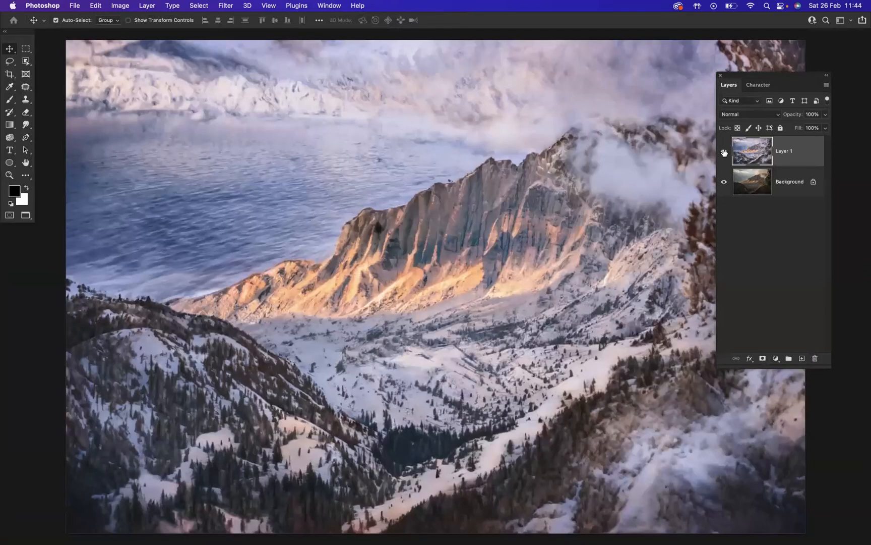
click(724, 152)
click(724, 152)
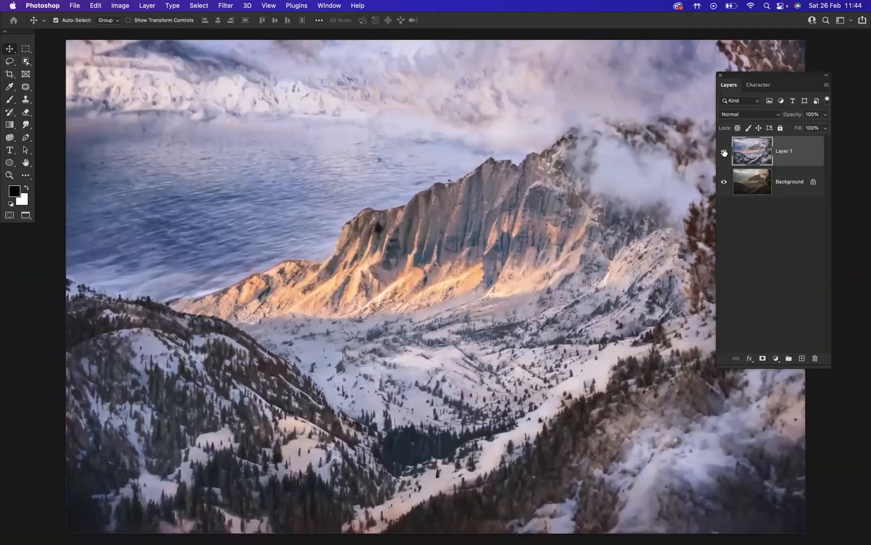